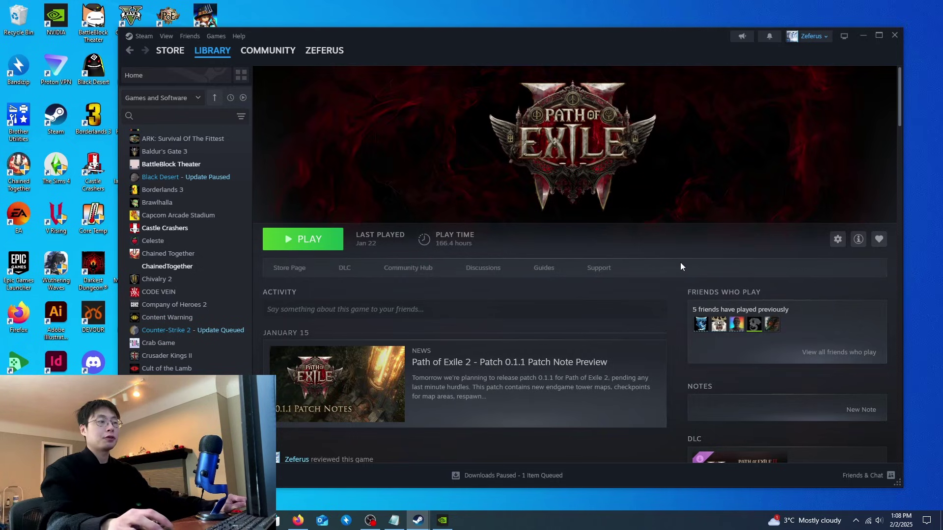
# Switch to the NVIDIA app and review the rig's operating system, driver, CPU, RAM, storage and graphics card details.
pyautogui.click(442, 520)
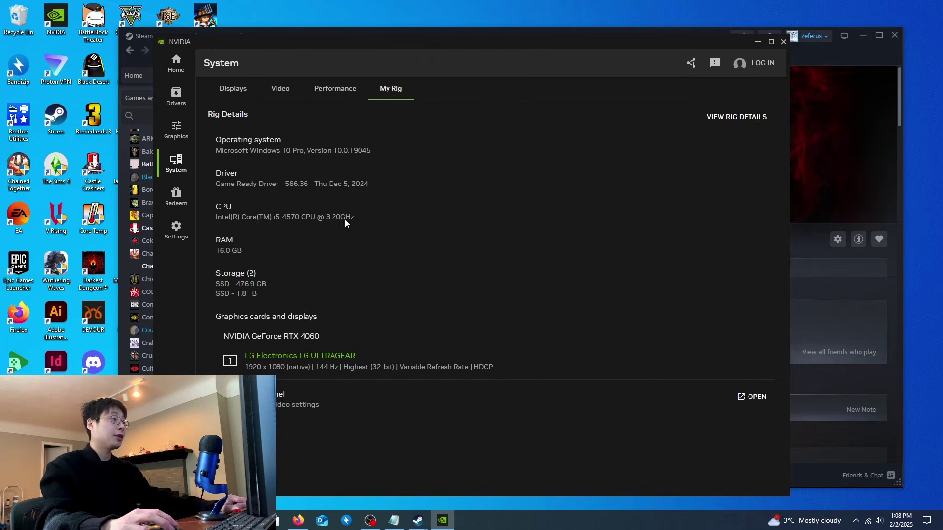
pyautogui.hotkey('alt', 'F4')
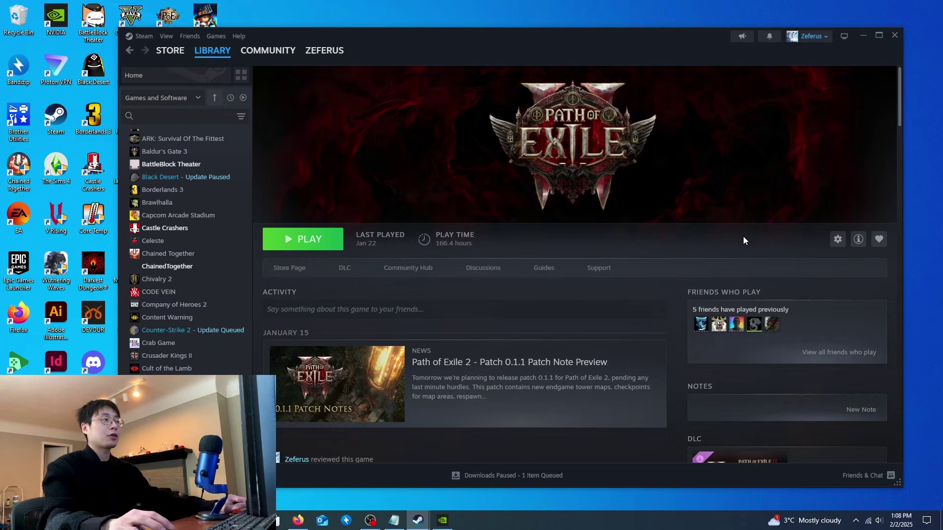
# Return to Steam and check the installation size and drive in Path of Exile 2's installed files properties.
pyautogui.scroll(-3, 186, 245)
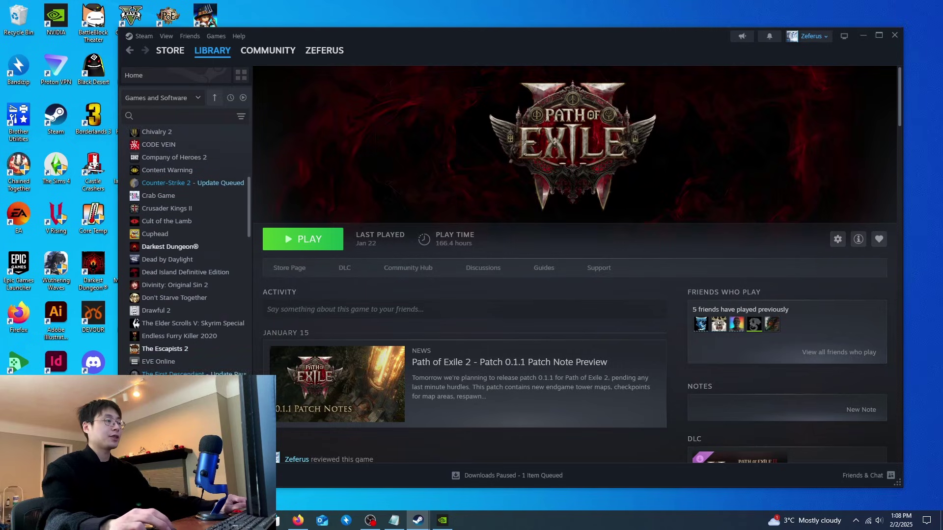
pyautogui.scroll(2, 187, 245)
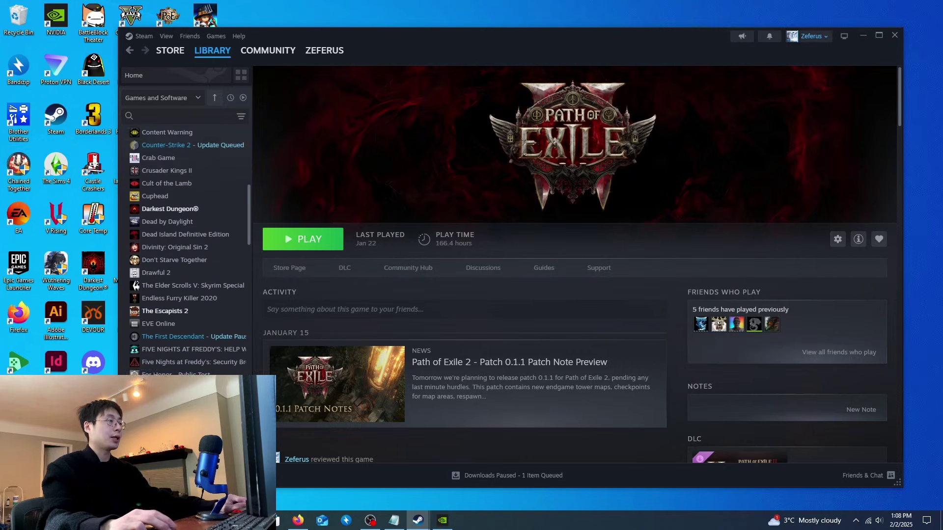
pyautogui.click(839, 241)
pyautogui.click(840, 304)
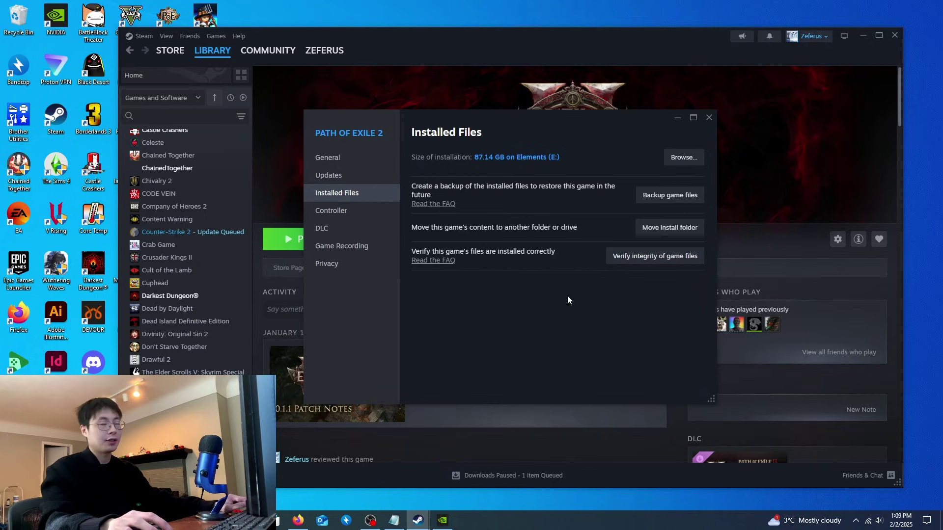
pyautogui.click(710, 118)
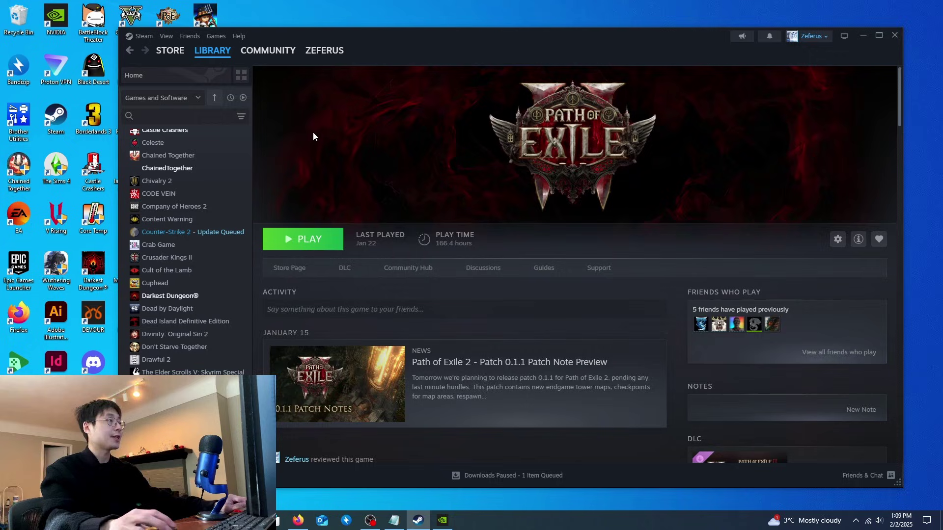
# Check in Steam's In Game settings whether the Steam Overlay is enabled while in-game, and close the settings.
pyautogui.click(138, 39)
pyautogui.click(136, 38)
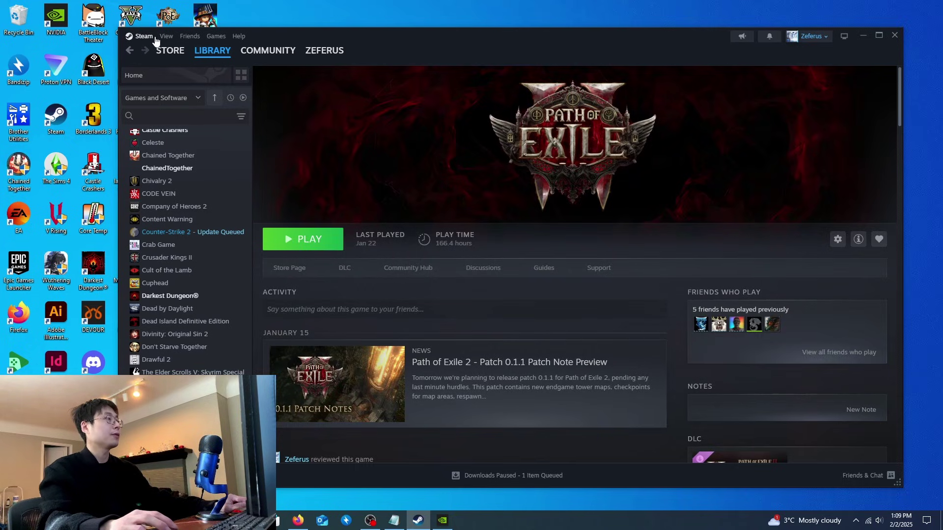
pyautogui.click(136, 38)
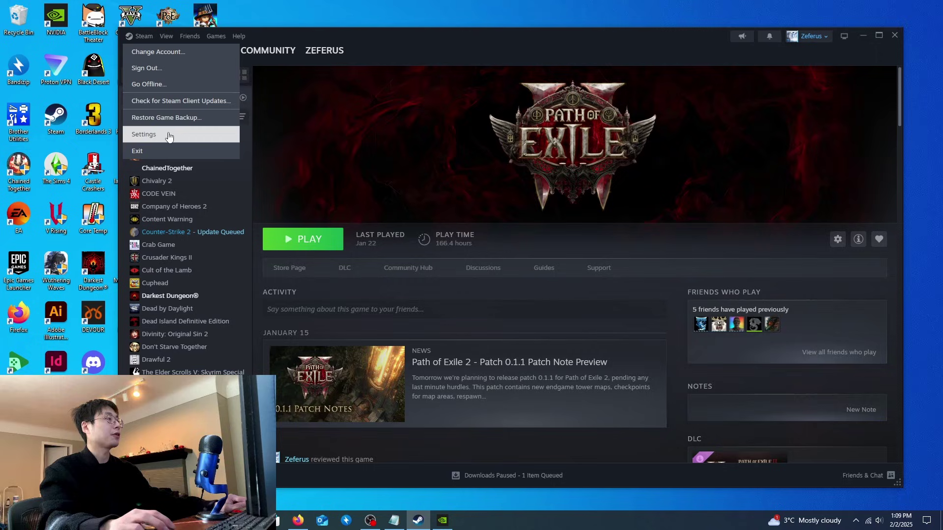
pyautogui.click(156, 139)
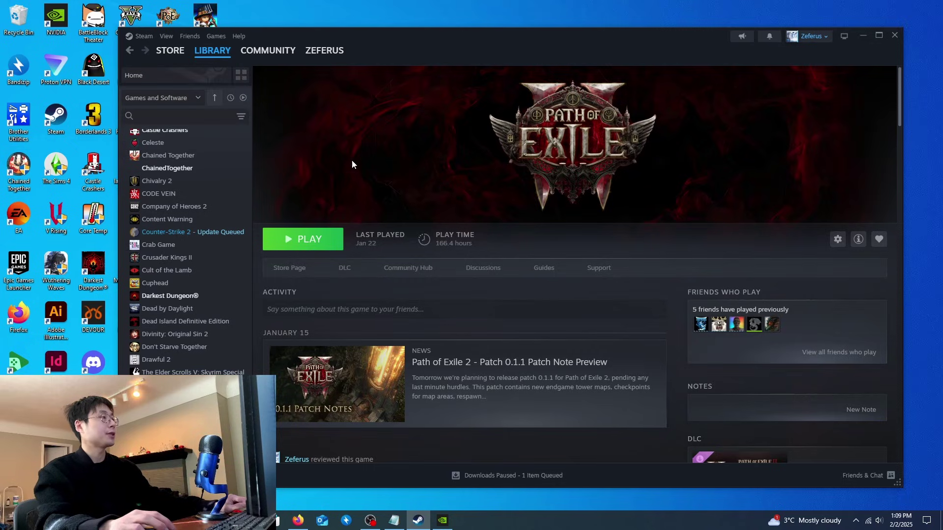
pyautogui.scroll(-1, 356, 307)
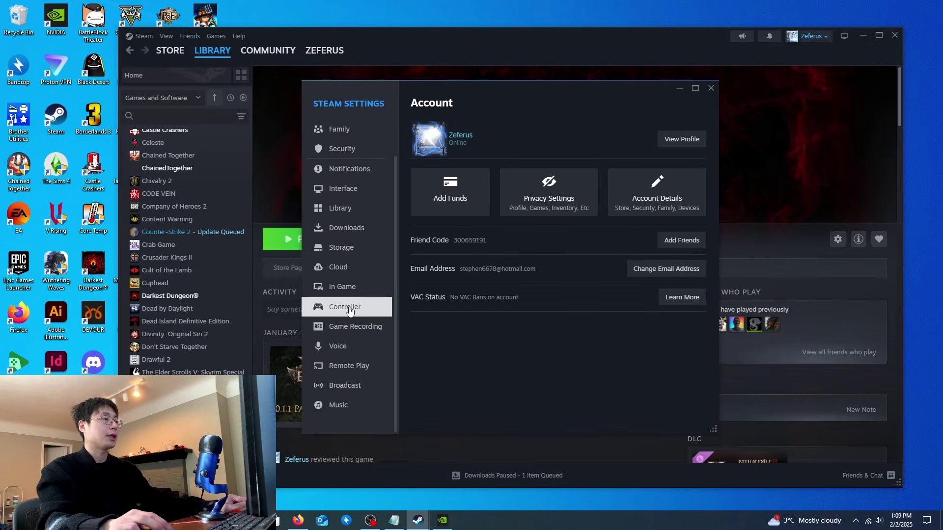
pyautogui.click(344, 286)
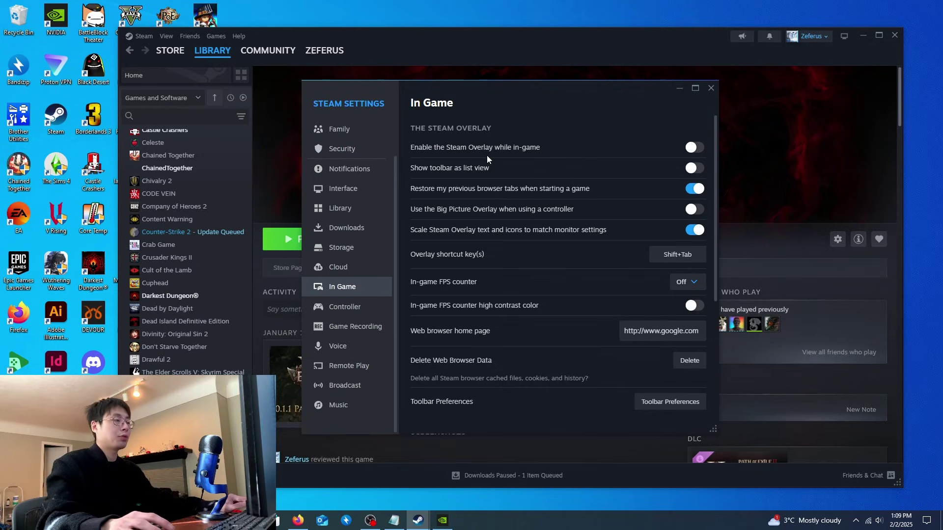
pyautogui.click(710, 88)
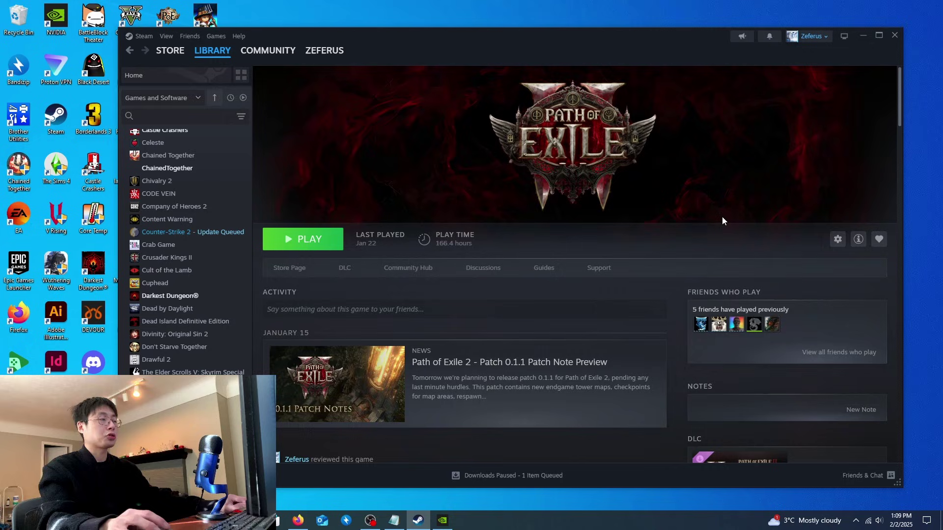
# Set Path of Exile 2's launch options to "--noasync --nologo --waitforpreload" and close its properties.
pyautogui.click(837, 241)
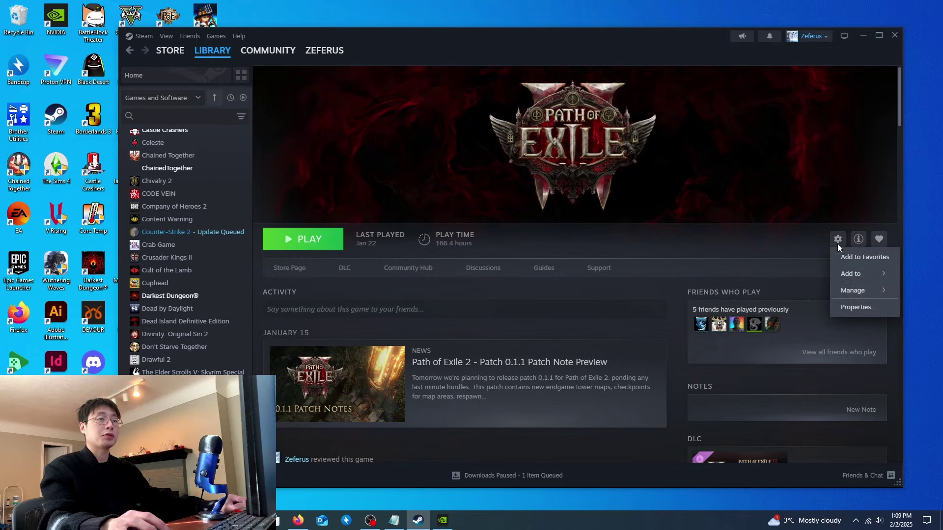
pyautogui.click(855, 308)
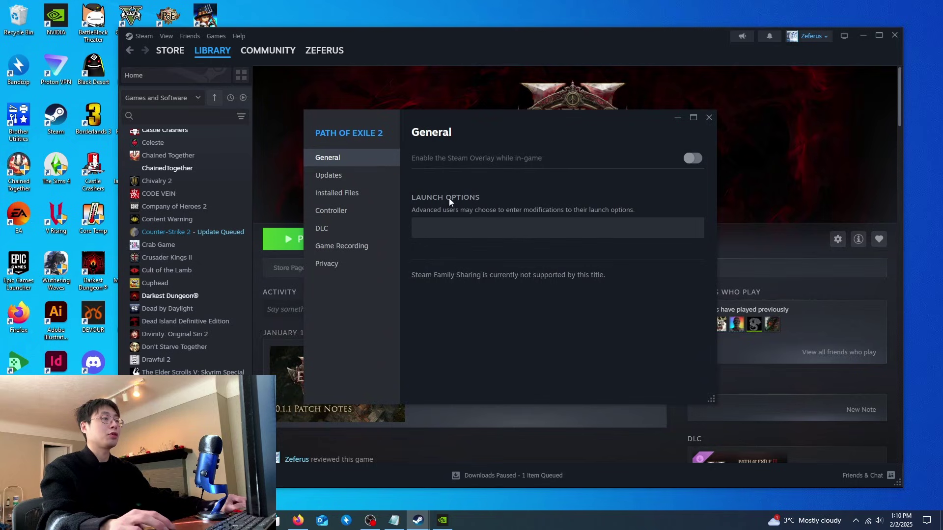
pyautogui.click(441, 227)
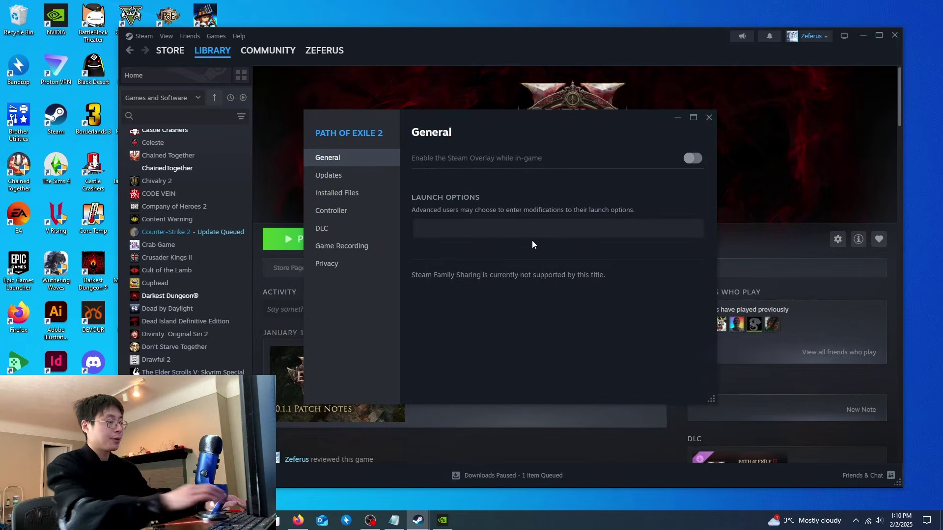
pyautogui.write('--noasync --nologo --waitforpreload')
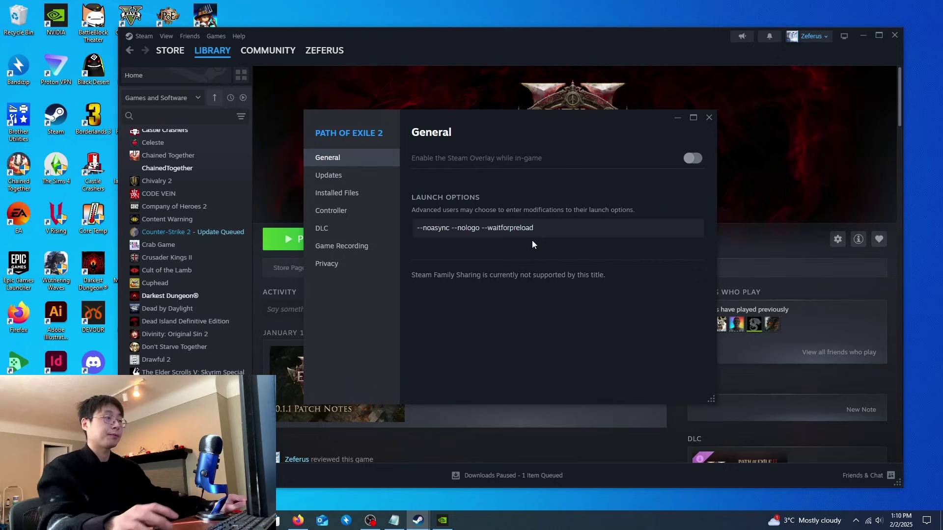
pyautogui.moveTo(418, 228); pyautogui.dragTo(430, 230)
pyautogui.click(422, 230)
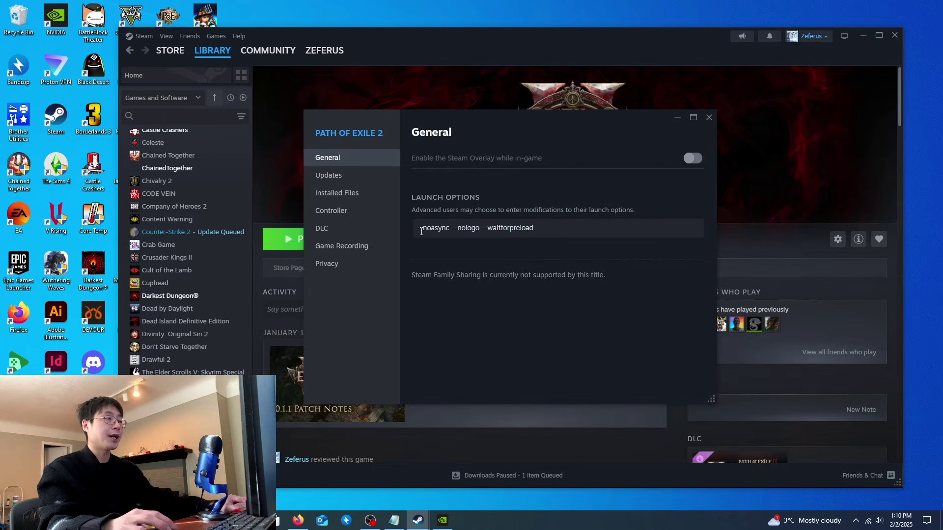
pyautogui.click(452, 229)
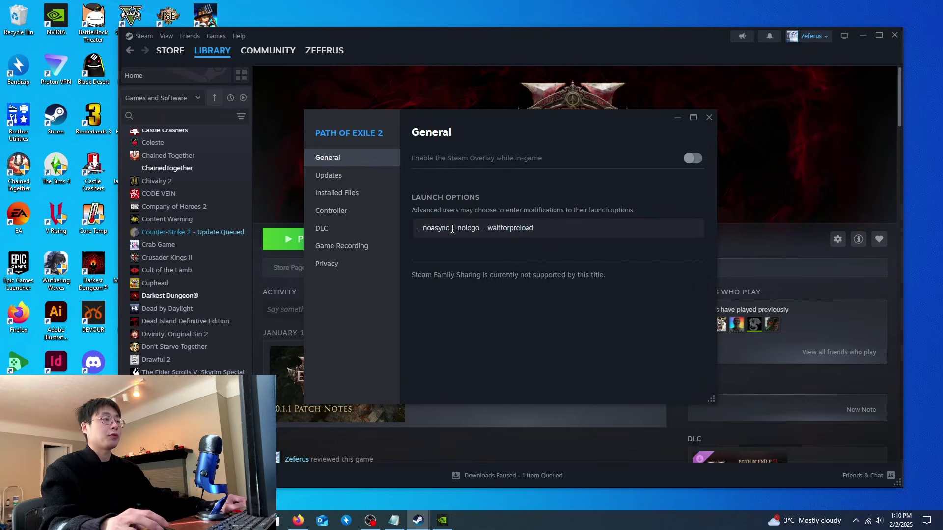
pyautogui.moveTo(452, 229); pyautogui.dragTo(480, 230)
pyautogui.click(481, 230)
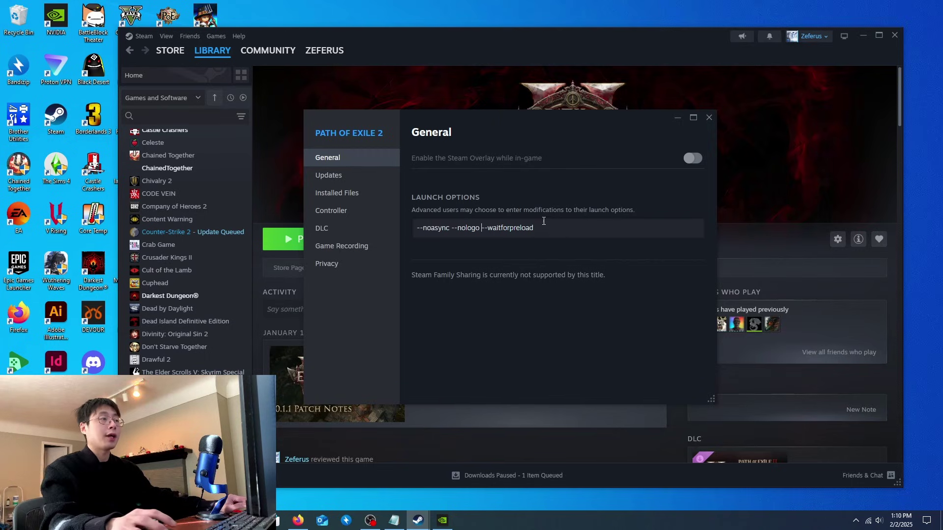
pyautogui.hotkey('ctrl', 'a')
pyautogui.press('Escape')
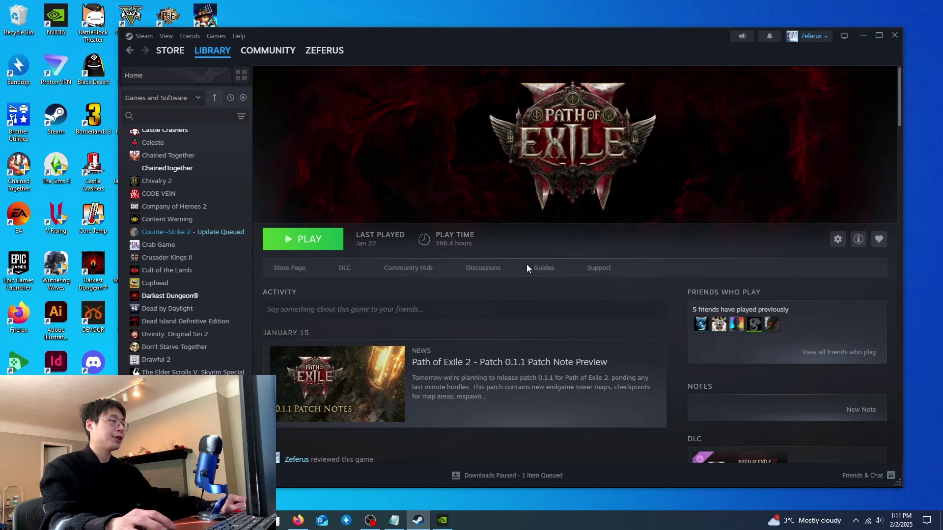
# Switch to the NVIDIA app, check the NVIDIA overlay and game filters feature settings, and return to Steam.
pyautogui.click(452, 522)
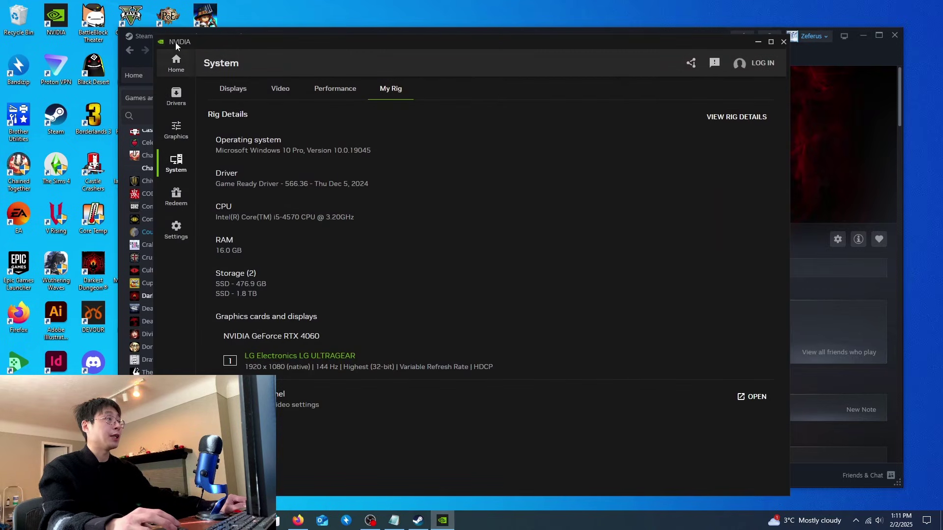
pyautogui.click(175, 229)
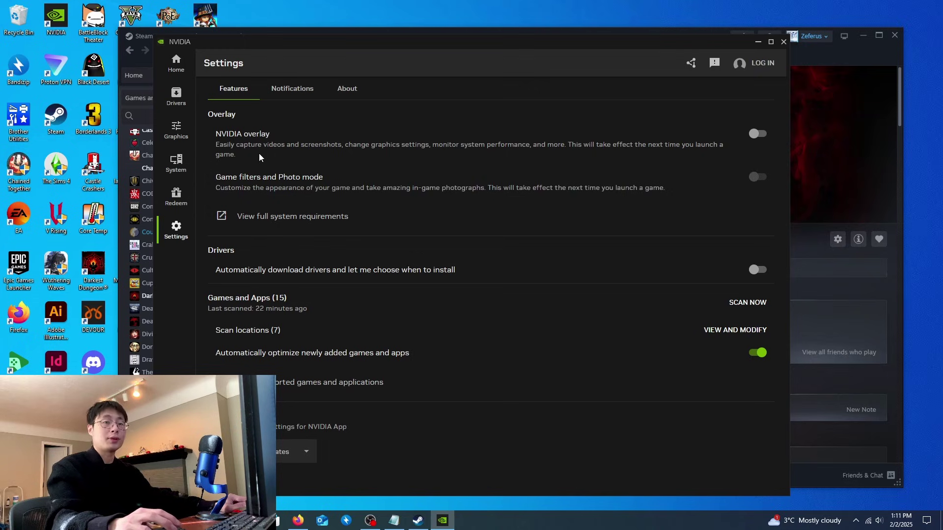
pyautogui.hotkey('alt', 'Tab')
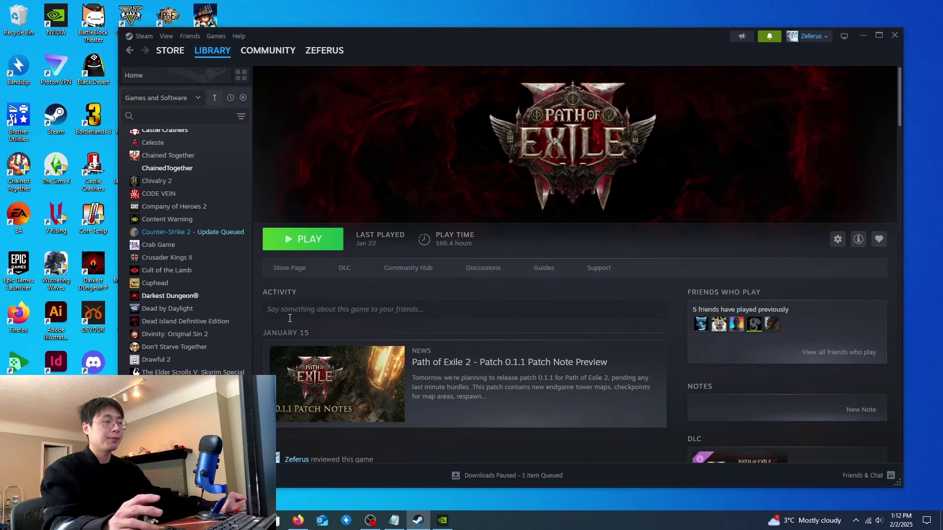
# Launch Task Manager and open the file properties of a Microsoft Edge background process.
pyautogui.press('super')
pyautogui.write('task')
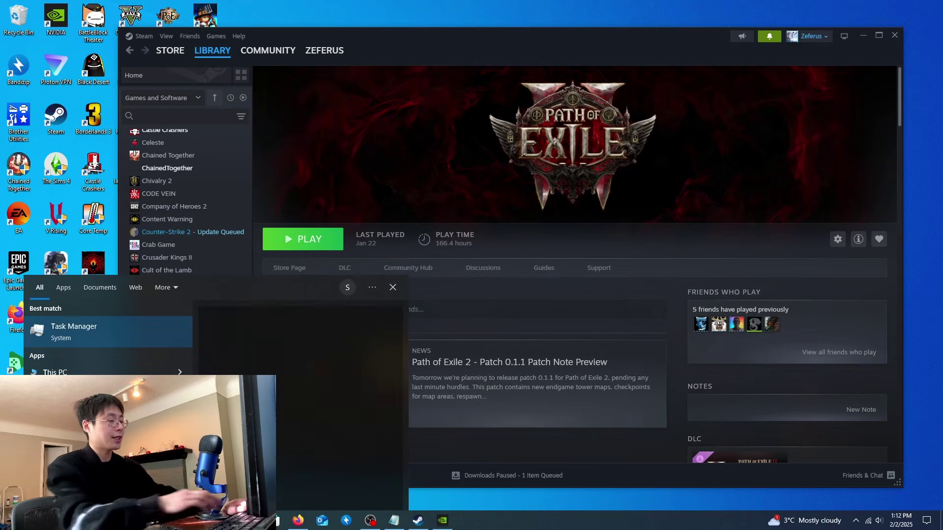
pyautogui.press('Return')
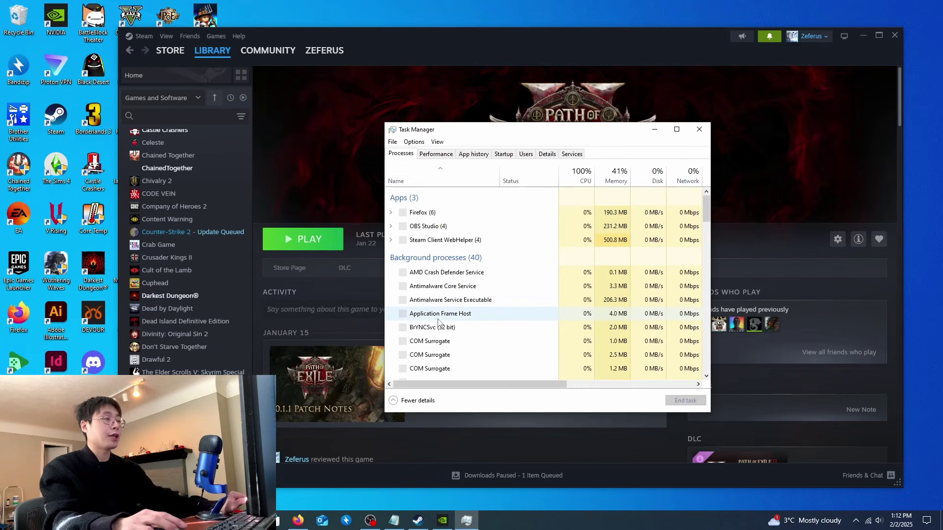
pyautogui.scroll(-3, 438, 322)
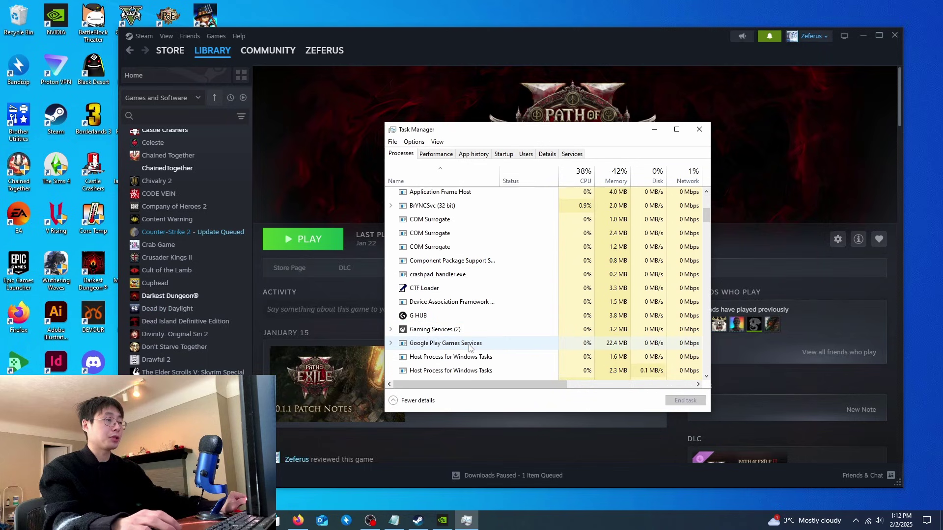
pyautogui.scroll(-3, 470, 347)
pyautogui.rightClick(449, 325)
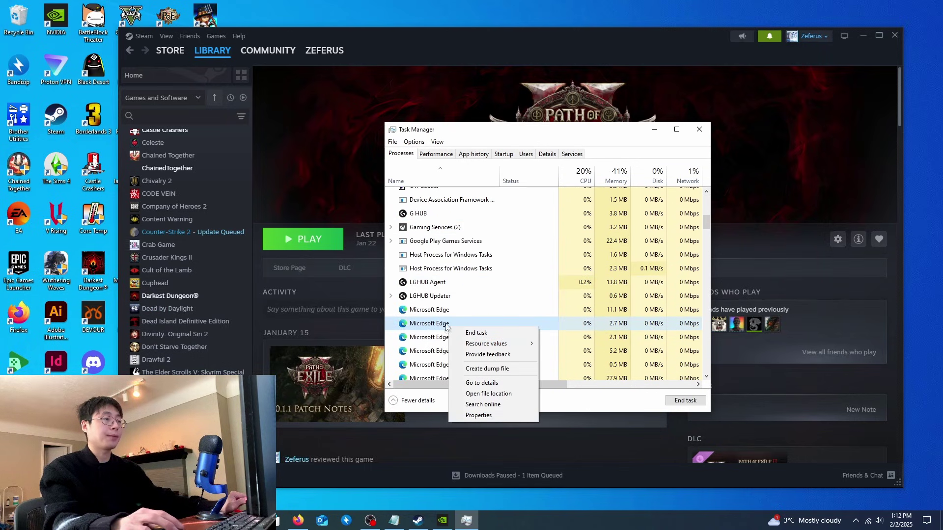
pyautogui.click(480, 415)
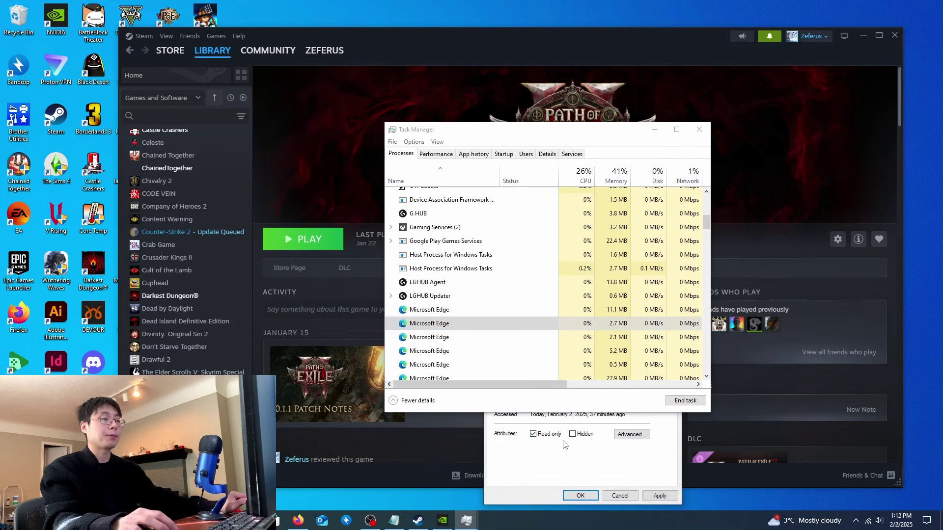
# Try Windows 7 compatibility mode for msedge.exe and discard the change.
pyautogui.click(656, 131)
pyautogui.click(572, 273)
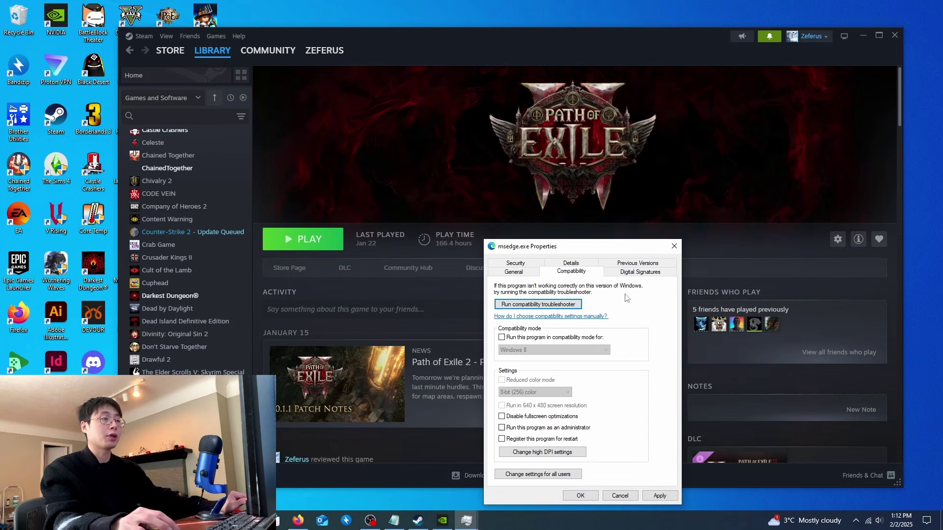
pyautogui.click(502, 338)
pyautogui.click(562, 351)
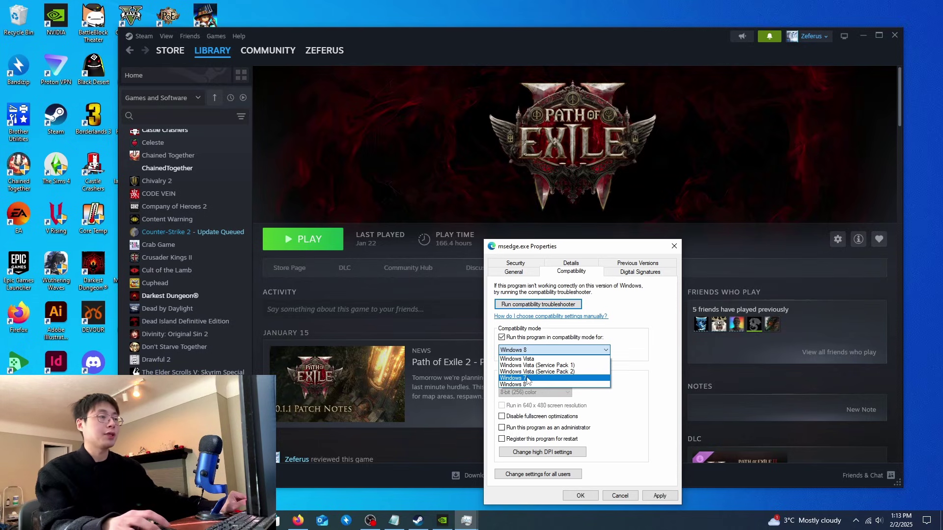
pyautogui.click(528, 379)
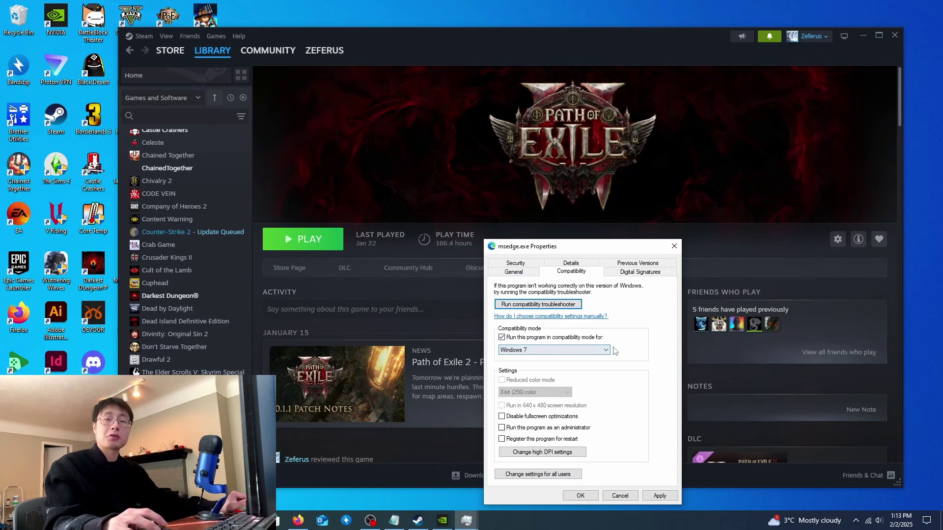
pyautogui.click(620, 496)
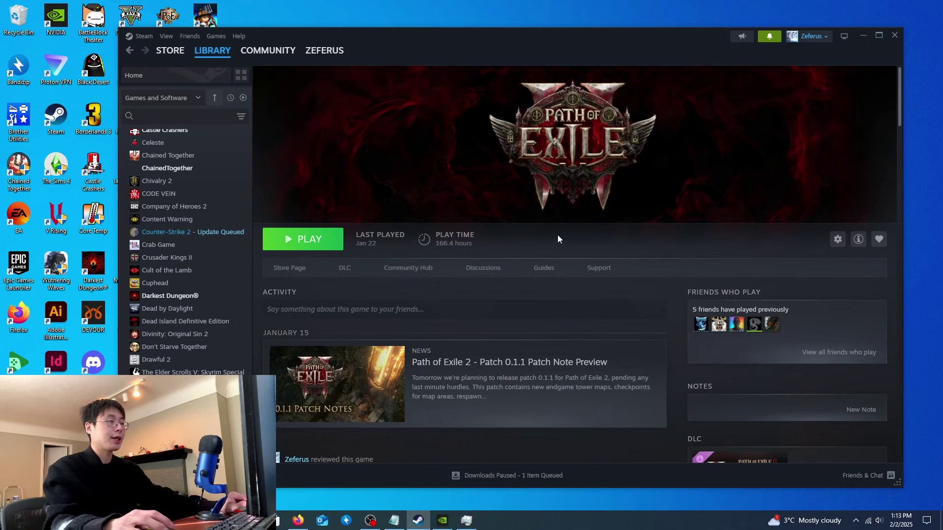